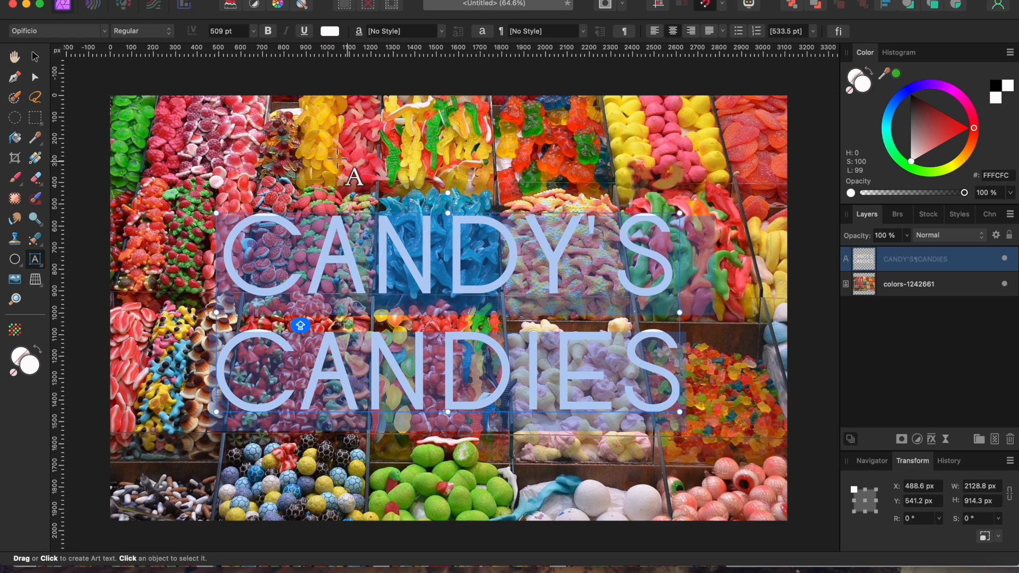
Open the layer effects for the CANDY'S CANDIES text and enable a red outline with a 20 px radius.
left_click(36, 57)
mouse_move(447, 267)
left_mouse_down()
mouse_move(478, 269)
mouse_move(464, 273)
left_mouse_up()
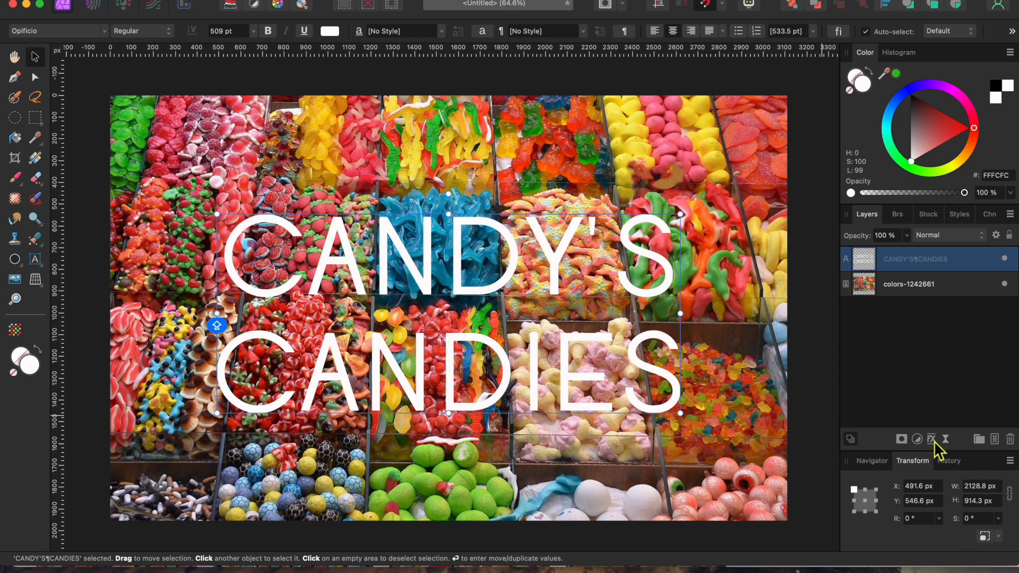
left_click(932, 439)
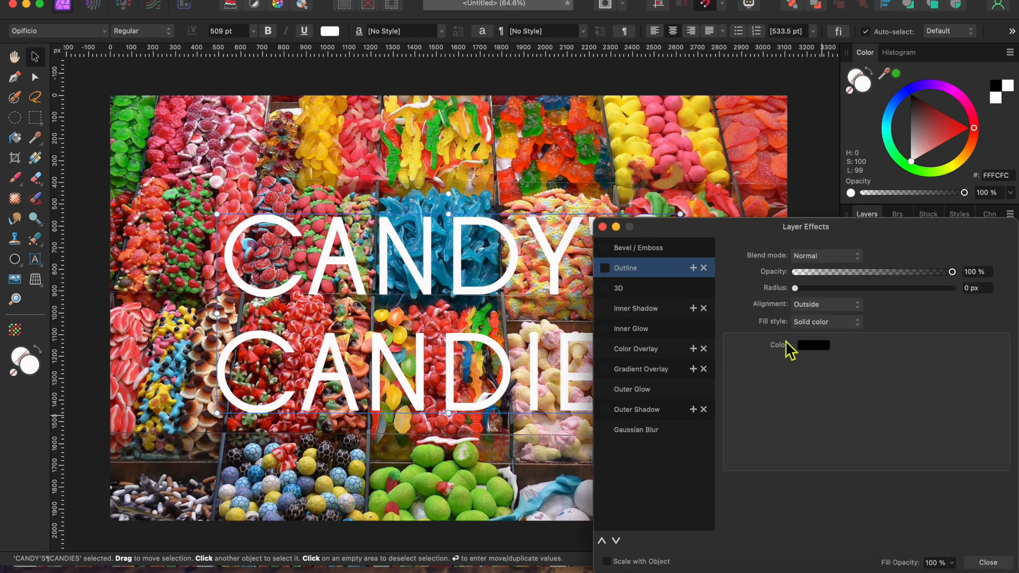
left_click(607, 269)
left_click(817, 348)
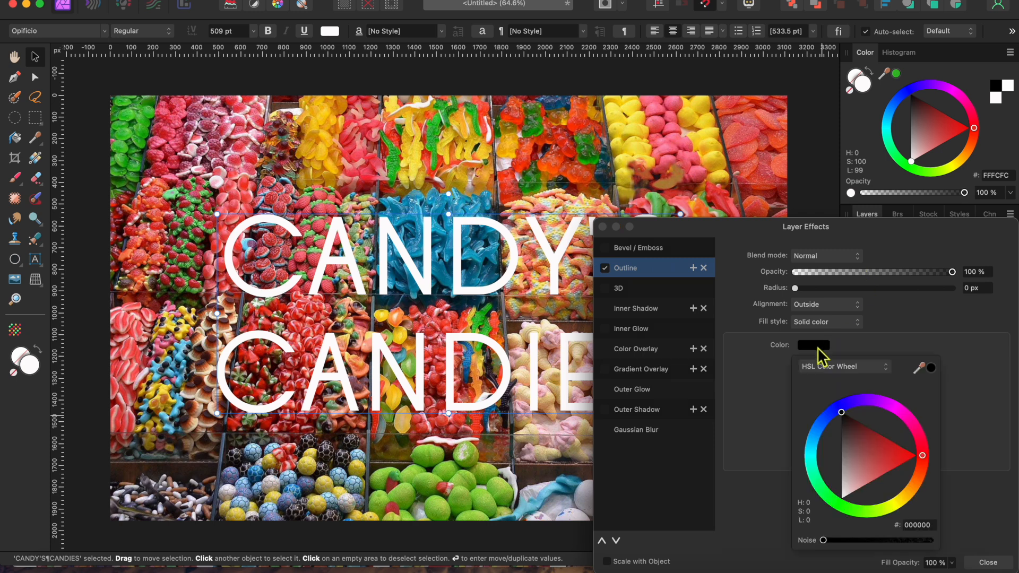
left_click(922, 453)
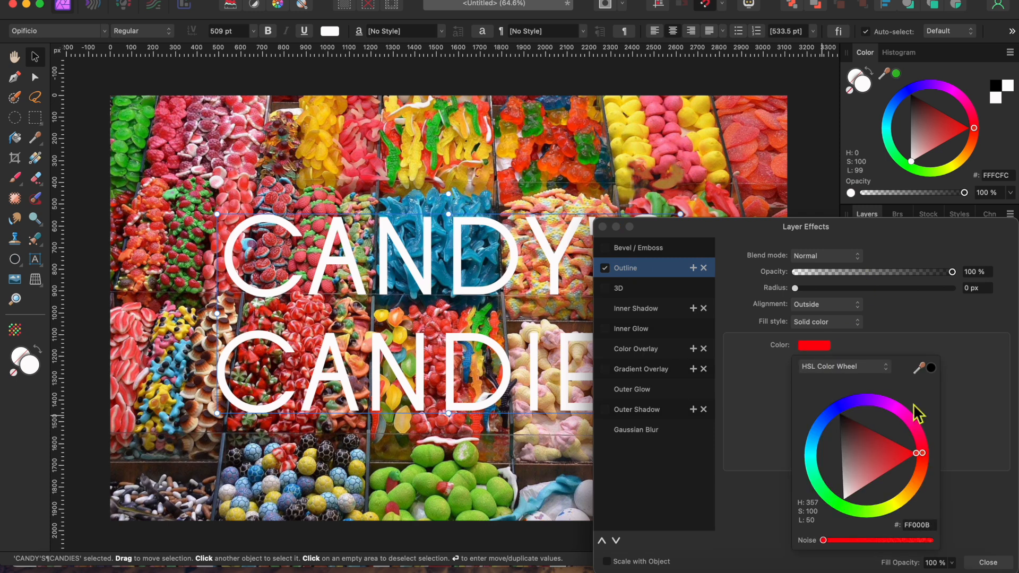
left_click(975, 288)
type("20")
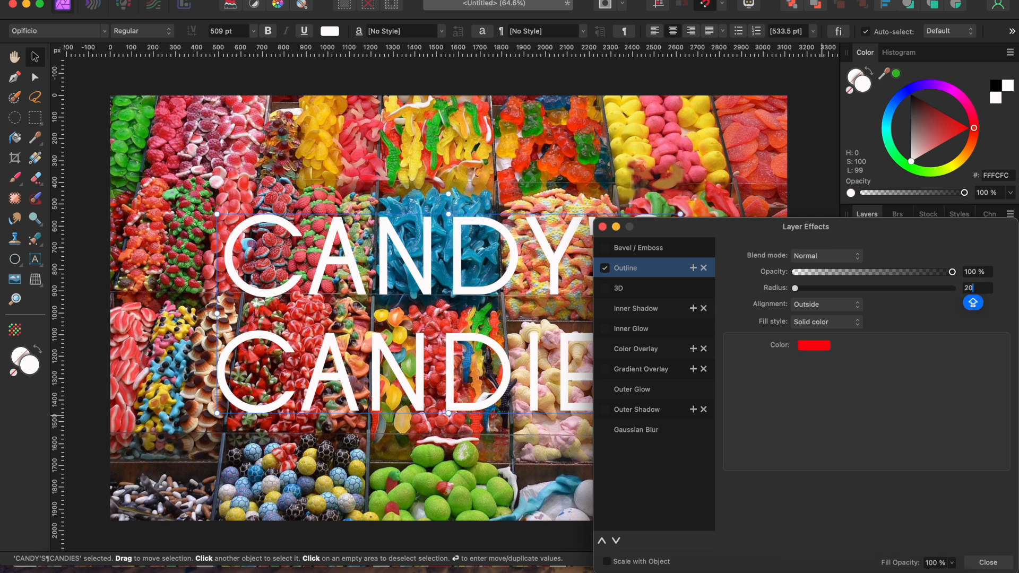
key("Return")
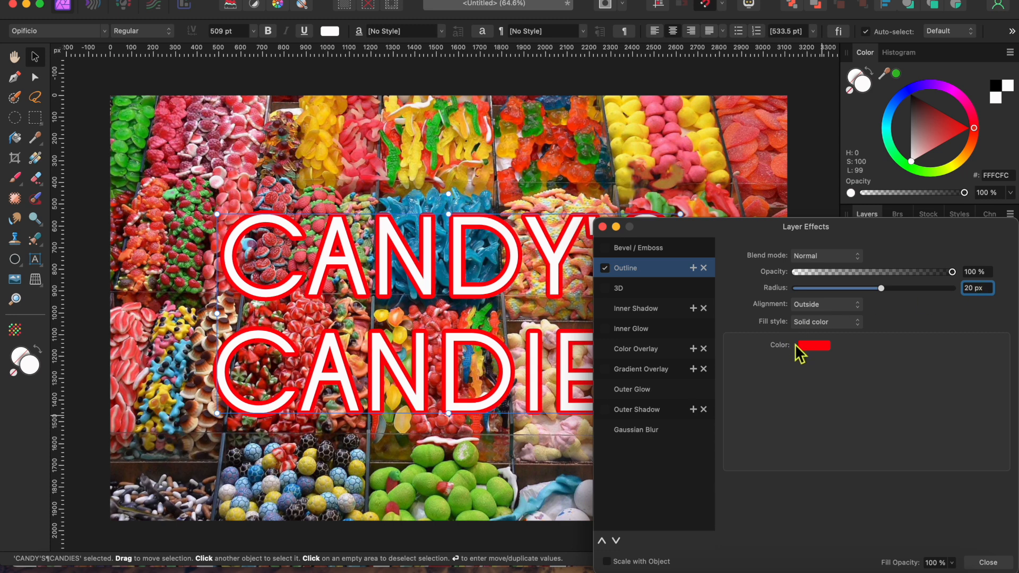
Add a second outline with a 40 px radius in orange (FF9400).
left_click(692, 268)
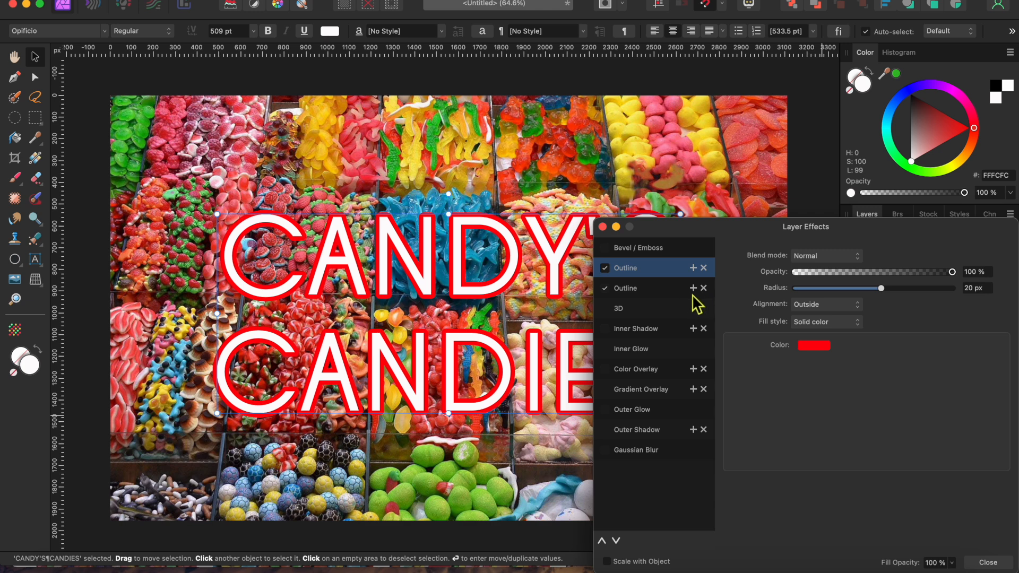
left_click(659, 292)
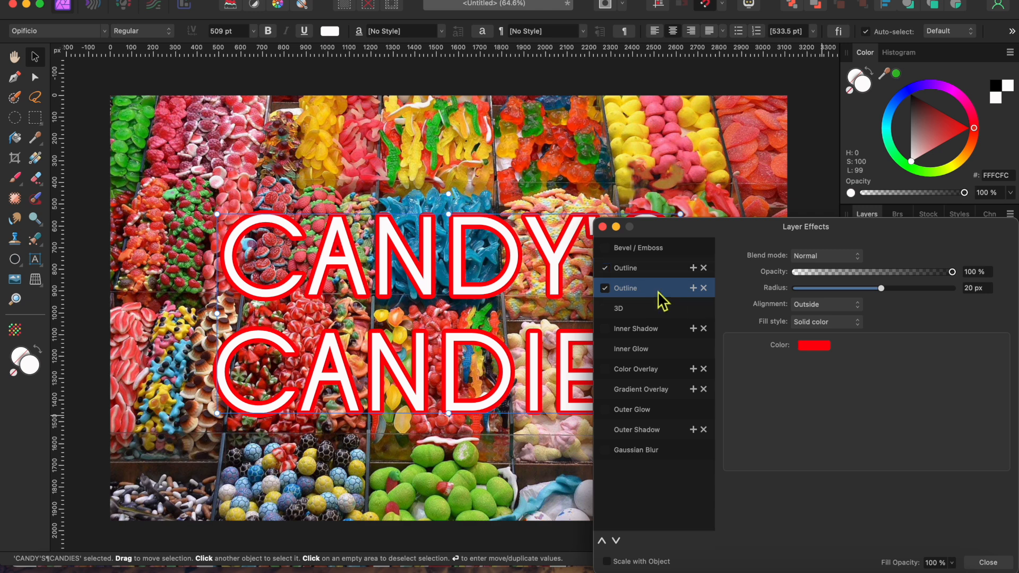
left_click(973, 288)
type("40")
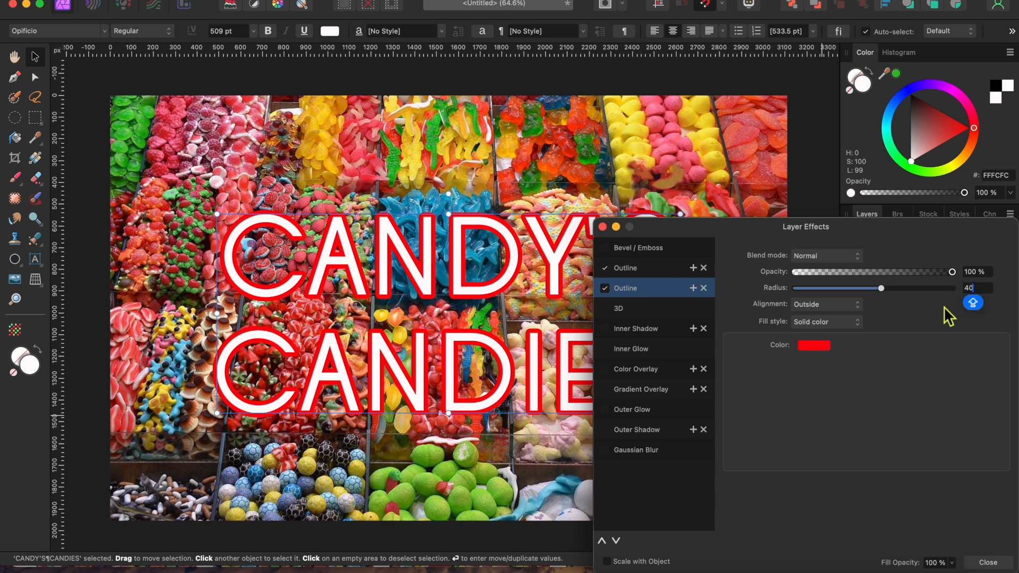
left_click(812, 350)
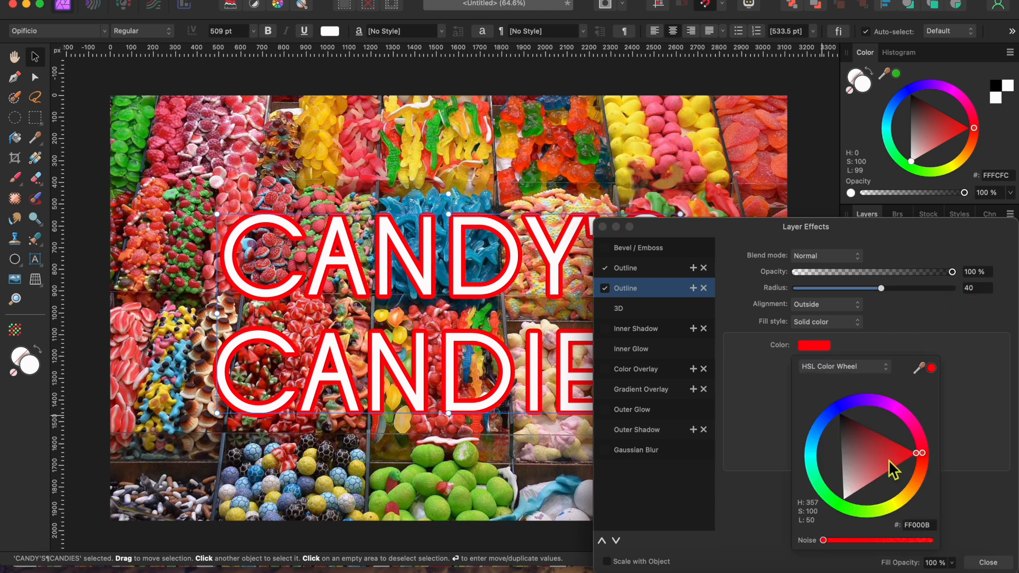
left_click(913, 488)
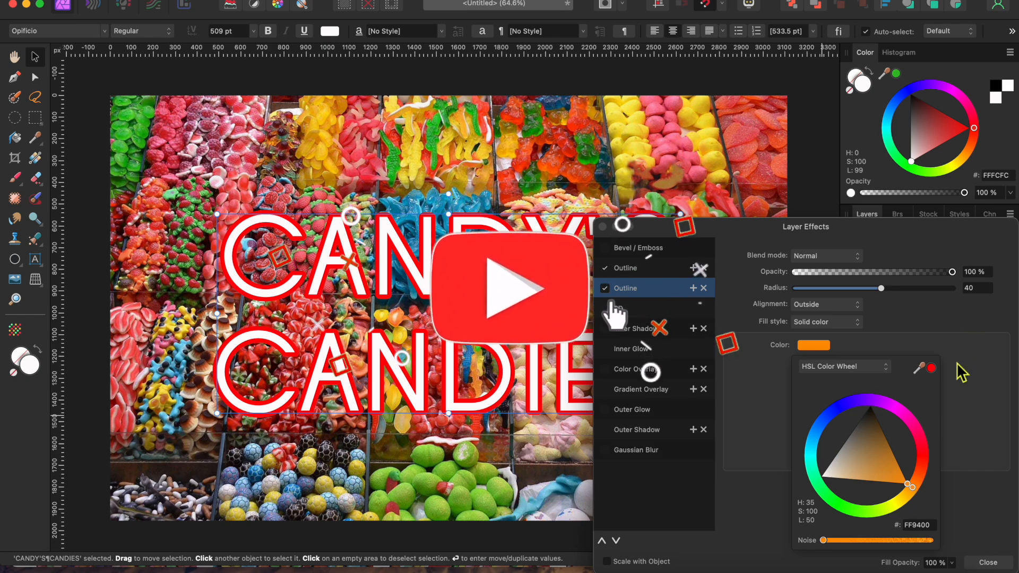
left_click(986, 291)
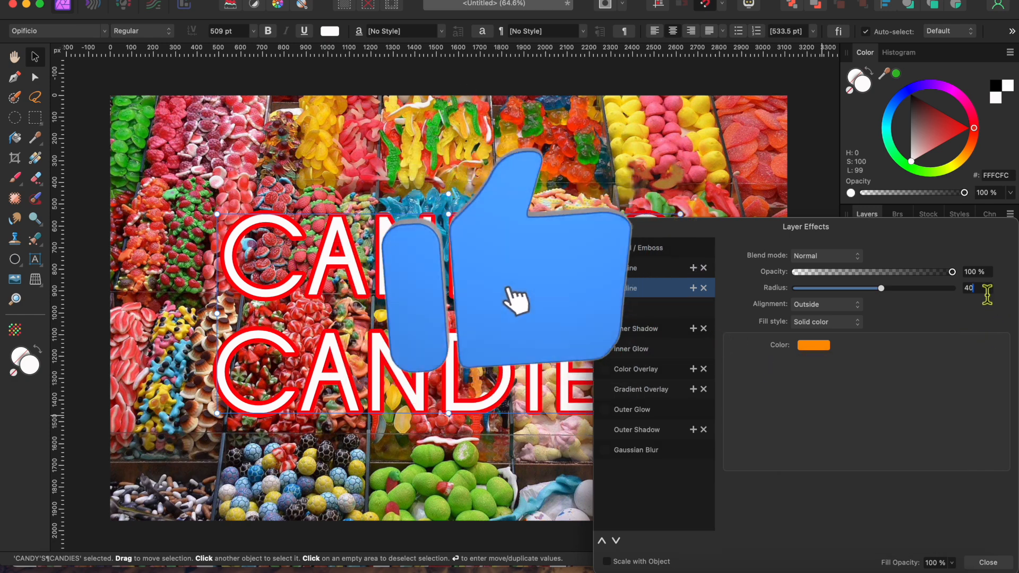
key("Return")
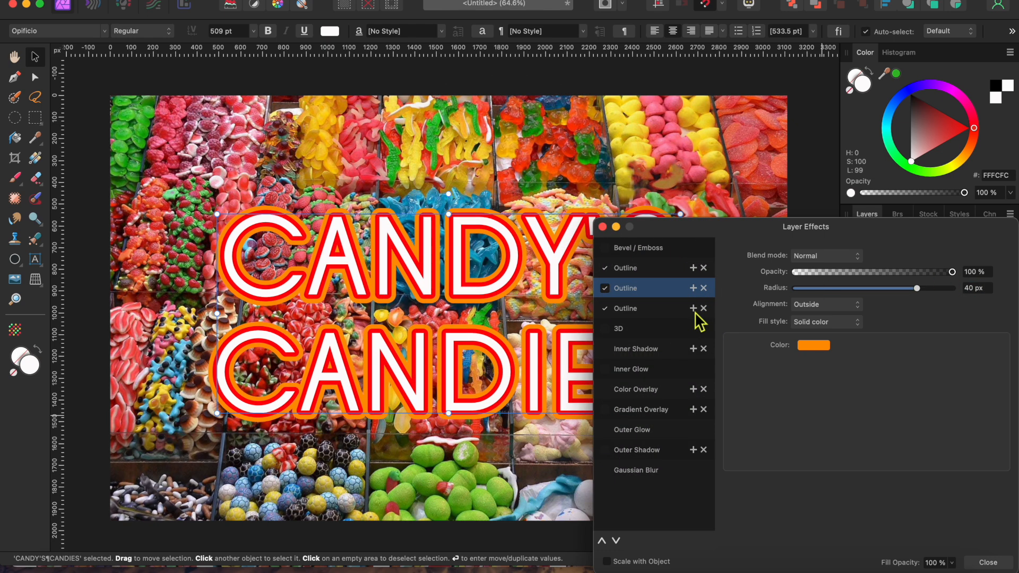
Add a third outline in yellow (FFEE00) with a 60 px radius.
left_click(694, 314)
left_click(815, 346)
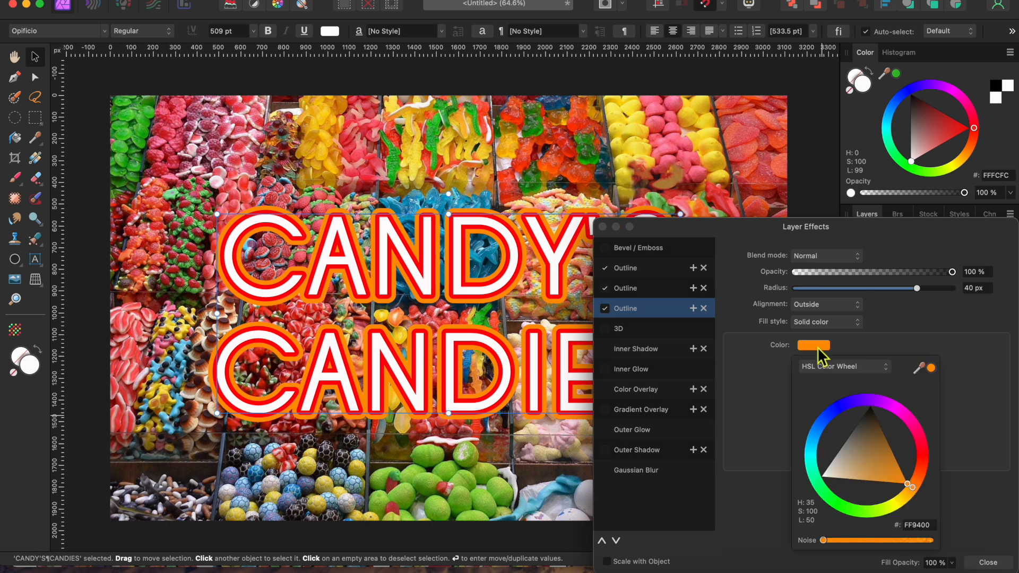
left_click(902, 507)
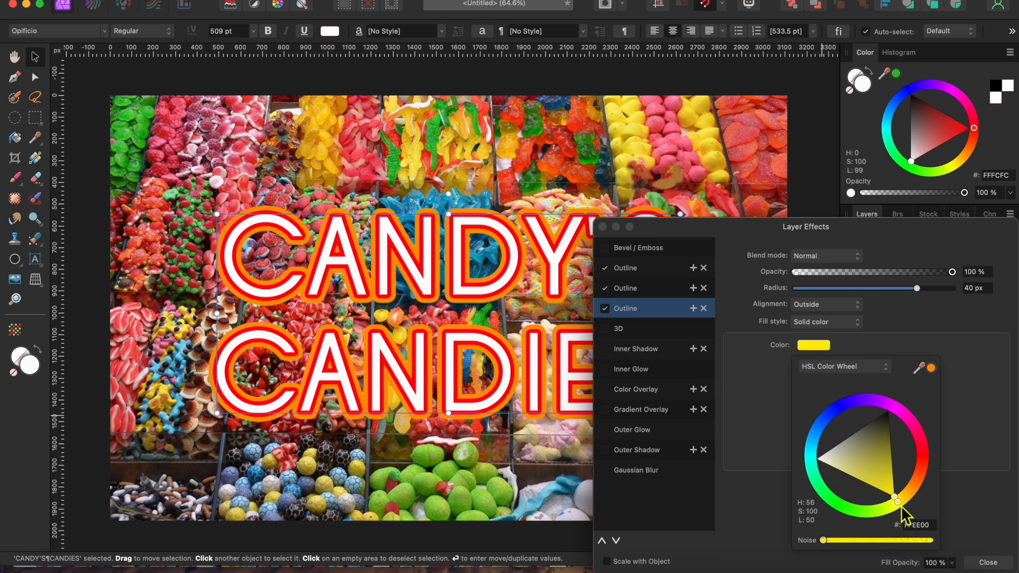
left_click(976, 289)
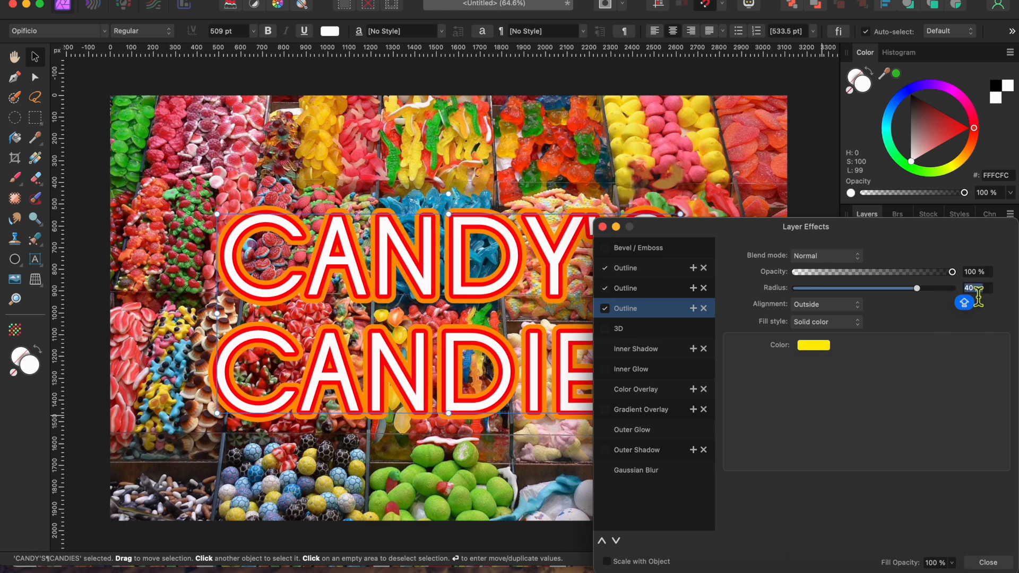
type("6")
key("Return")
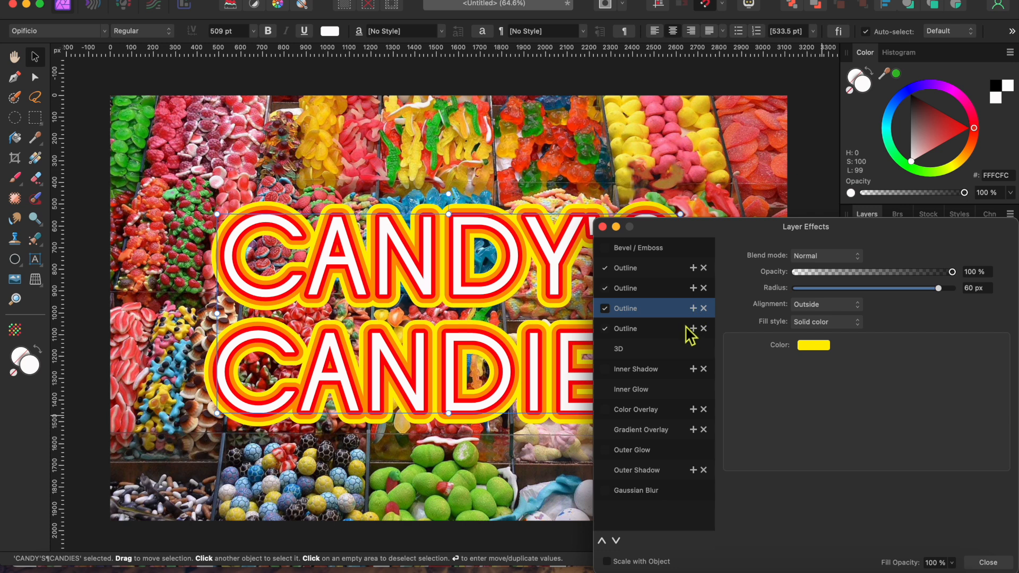
Add a fourth outline in green with an 80 px radius.
left_click(692, 310)
left_click(821, 350)
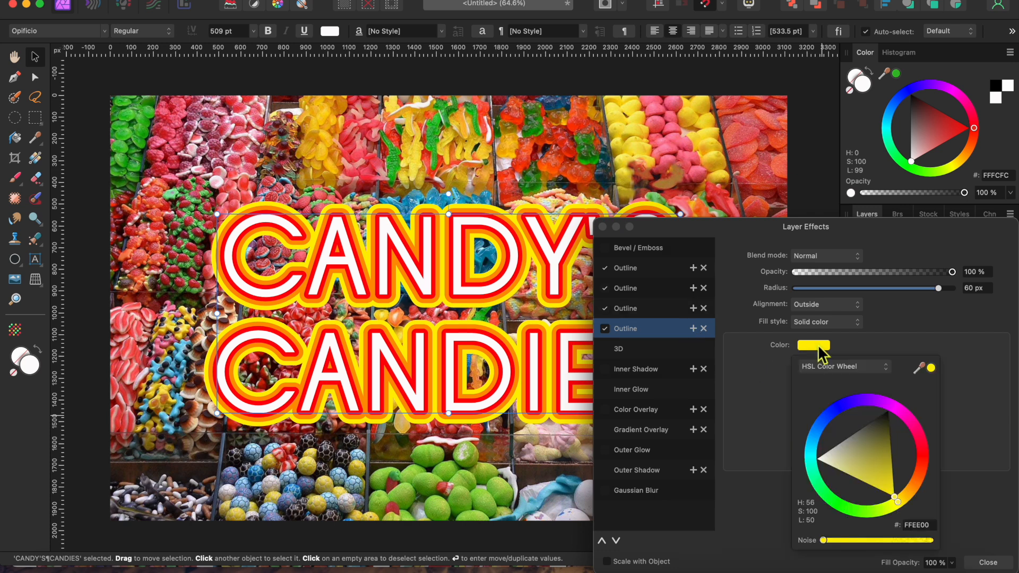
left_click(850, 506)
left_click(976, 287)
type("80")
key("Return")
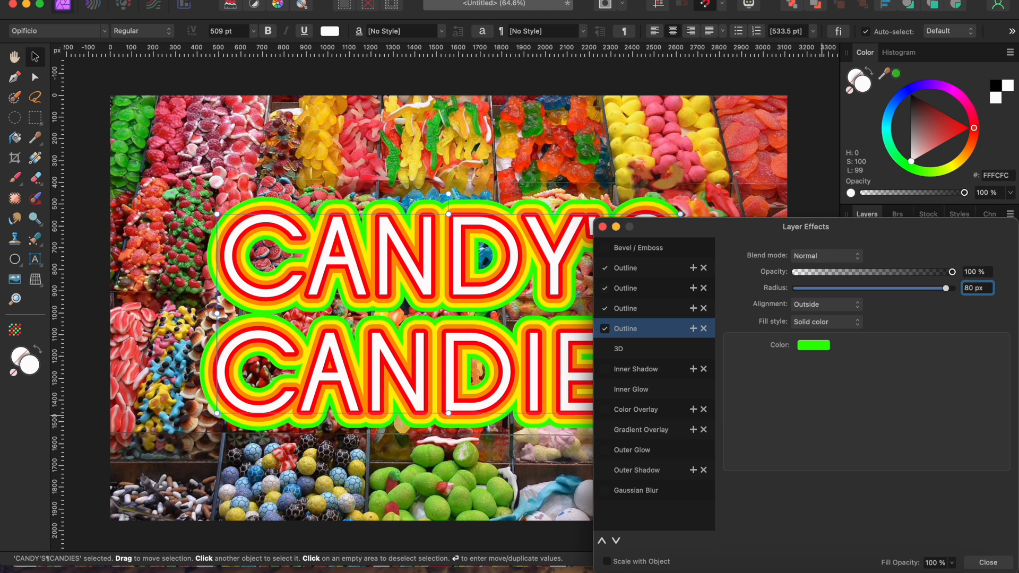
Add a fifth outline with a 100 px radius in cyan (00FEFF).
left_click(692, 329)
type("100")
left_click(817, 347)
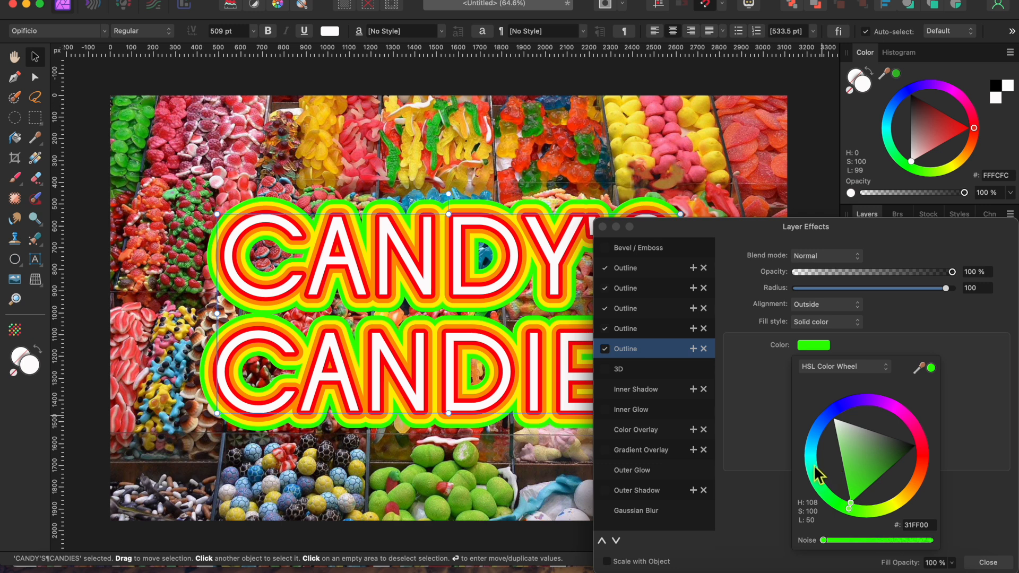
left_click_drag(822, 478, 811, 456)
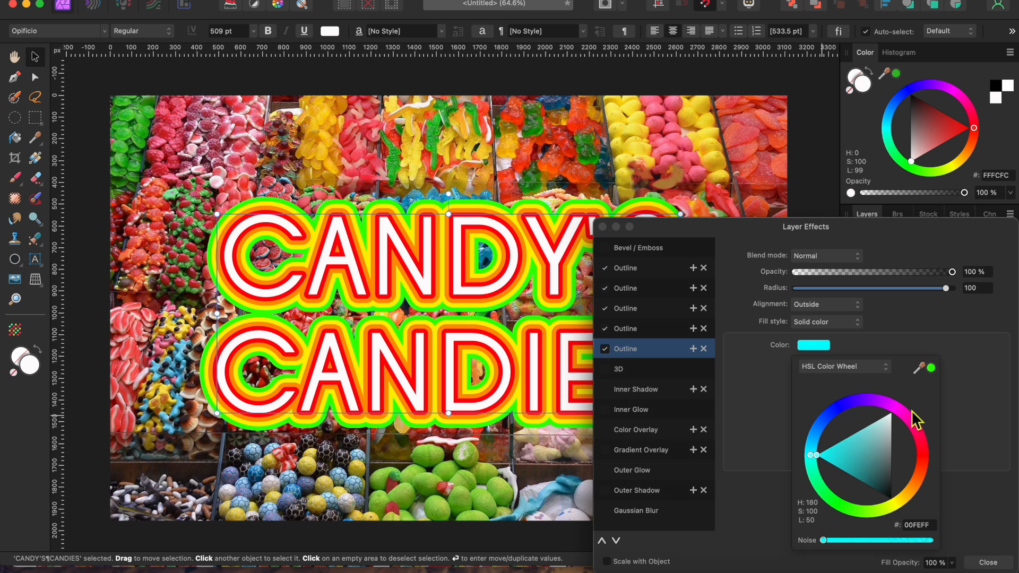
left_click(979, 289)
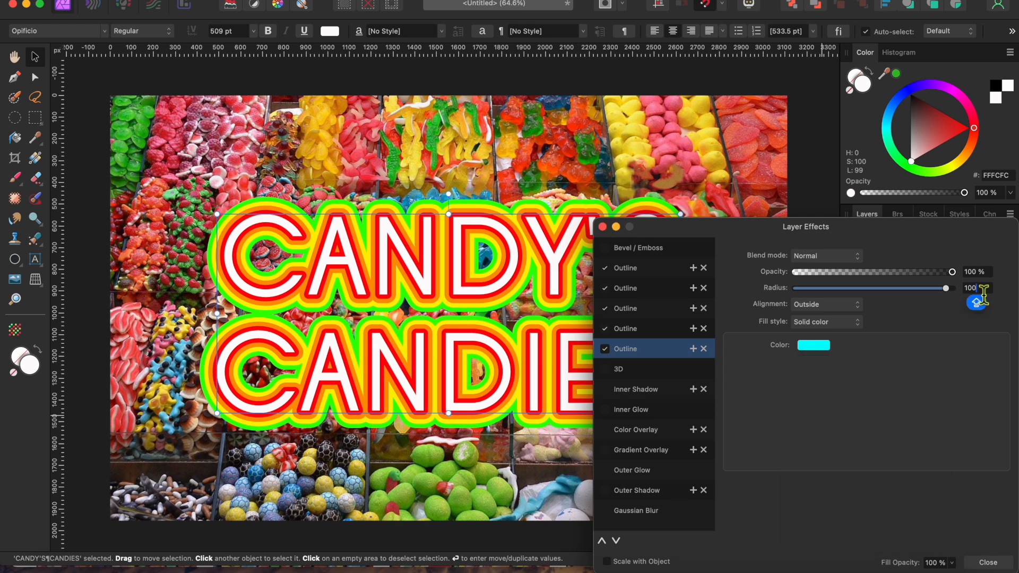
Add a sixth outline in blue with a 120 px radius.
left_click(693, 349)
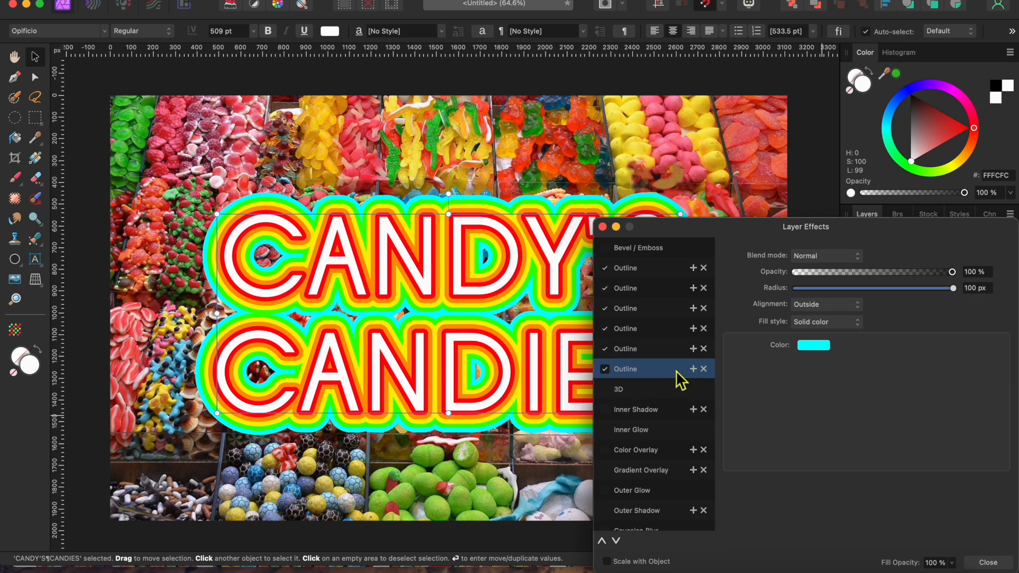
left_click(824, 346)
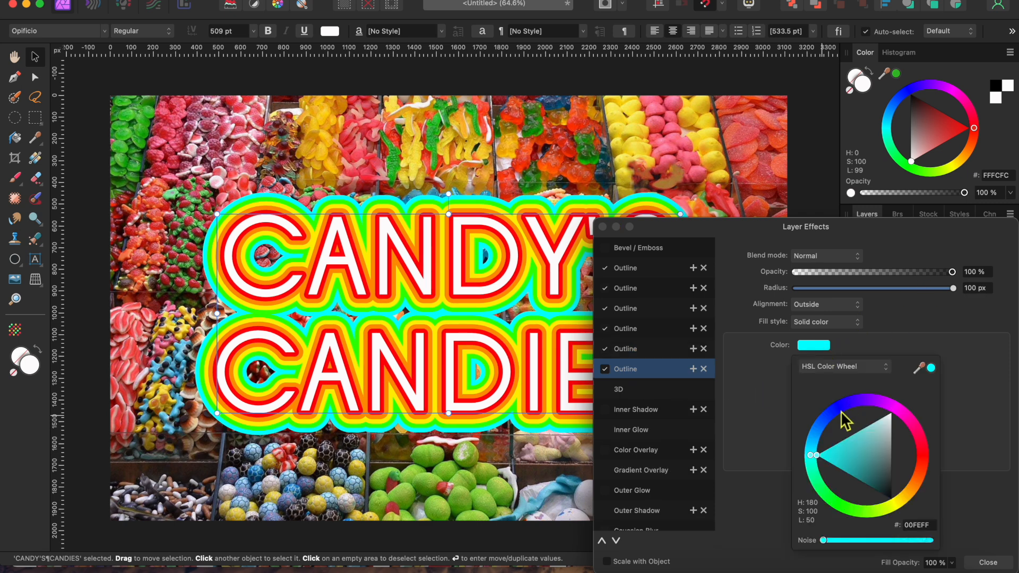
left_click(840, 410)
left_click(976, 288)
type("120")
key("Return")
Add a seventh outline in purple with a 140 px radius.
left_click(693, 369)
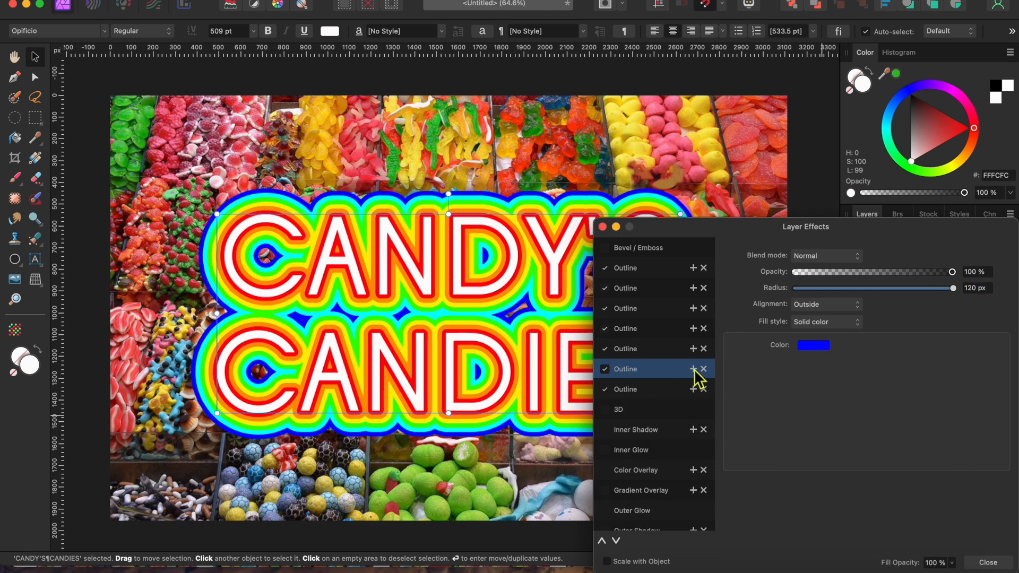
left_click(820, 345)
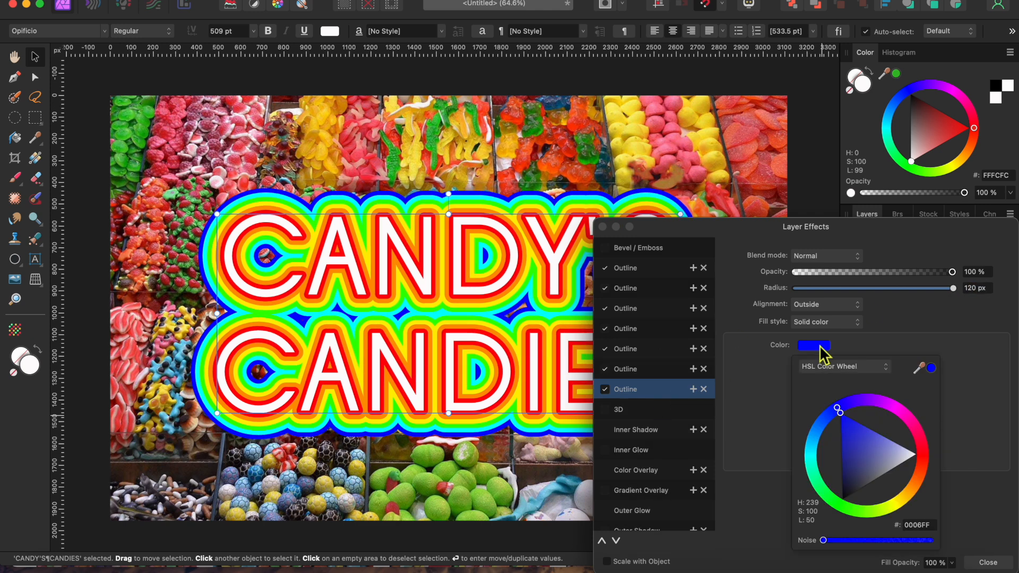
left_click(876, 406)
left_click(976, 288)
type("140")
key("Return")
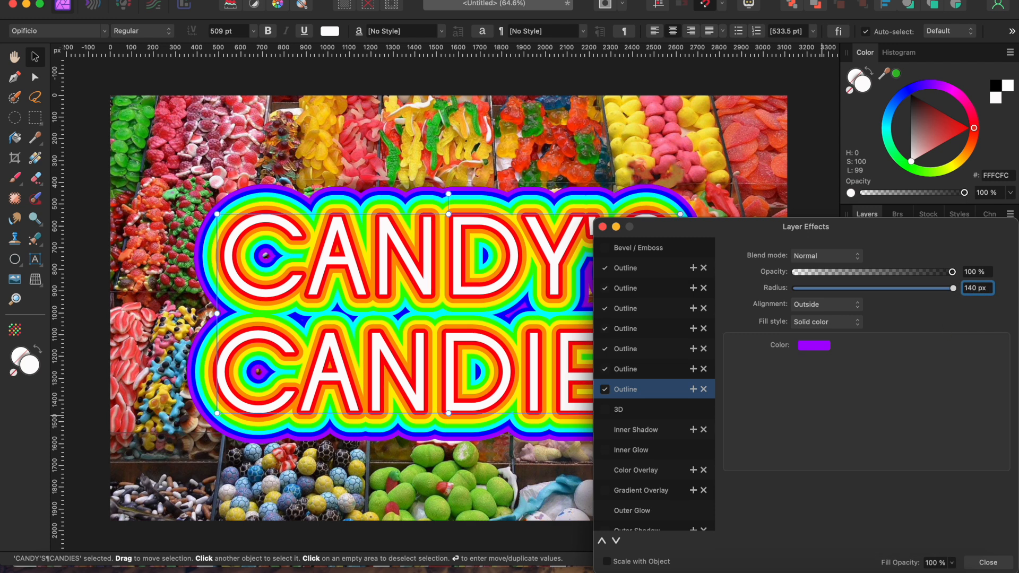
Add an eighth outline in magenta (E500FF) with a 160 px radius.
left_click(692, 389)
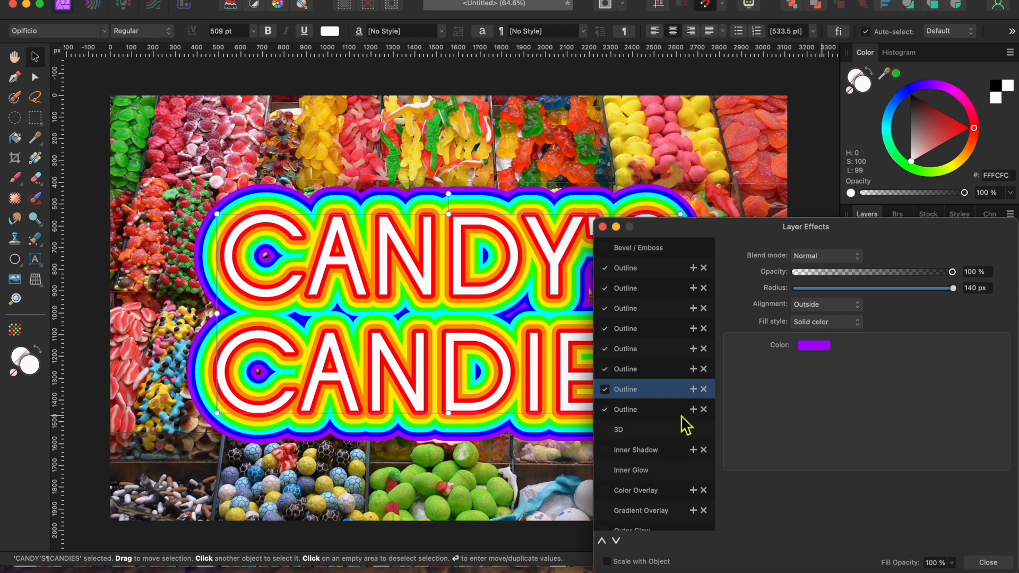
left_click(681, 411)
left_click(817, 346)
left_click(890, 407)
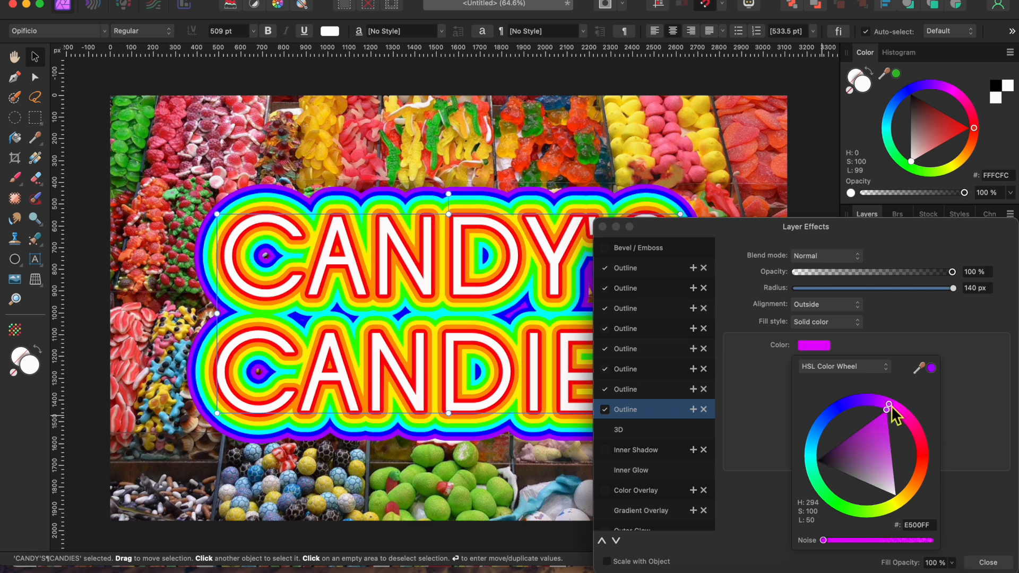
left_click(975, 287)
type("160")
key("Return")
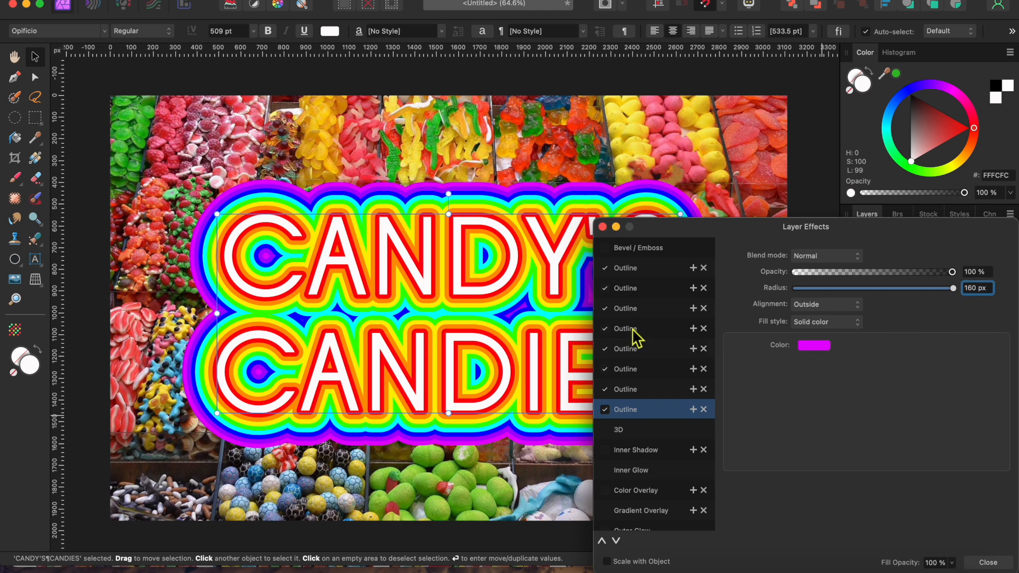
Enable the 3D effect with a radius of about 21 px and close the layer effects.
left_click(618, 429)
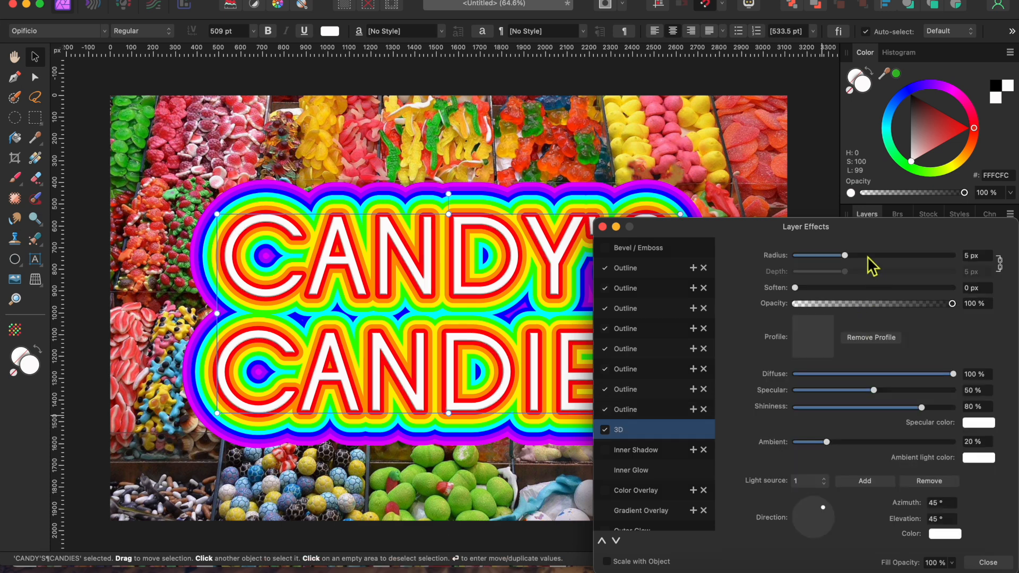
left_click_drag(847, 256, 888, 259)
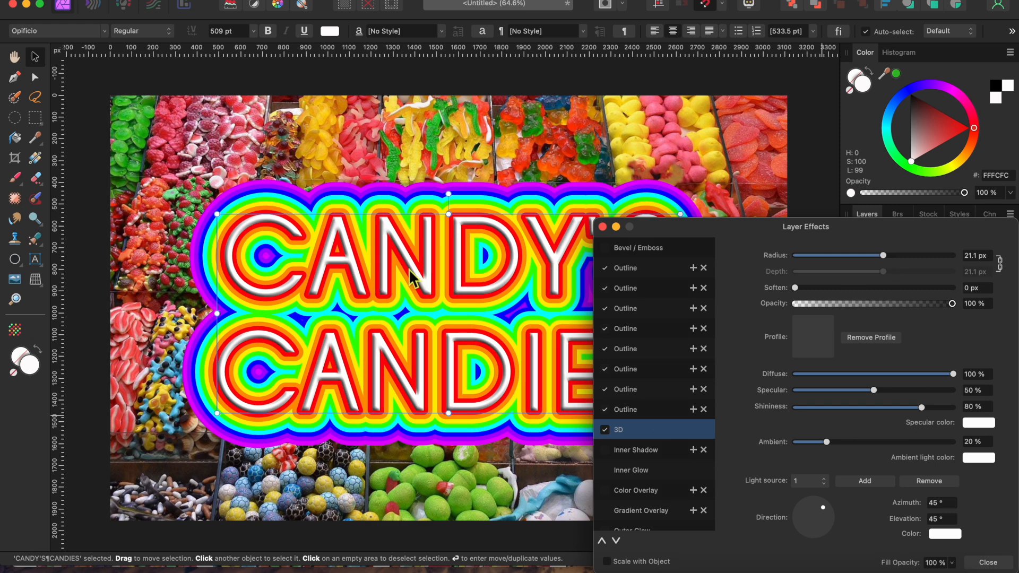
left_click(603, 227)
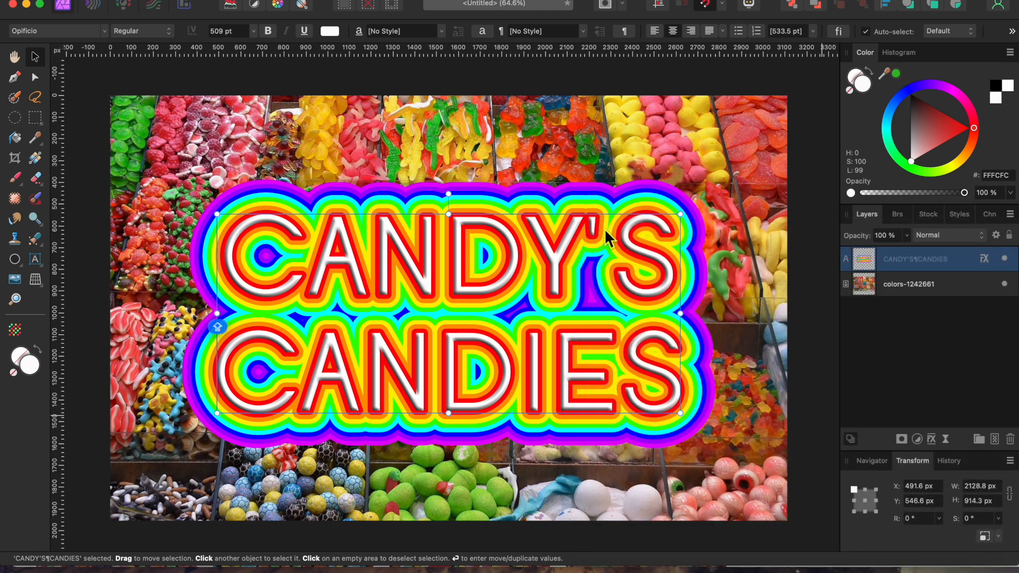
Duplicate the text layer, move the copy below the photo layer, and hide it.
right_click(918, 256)
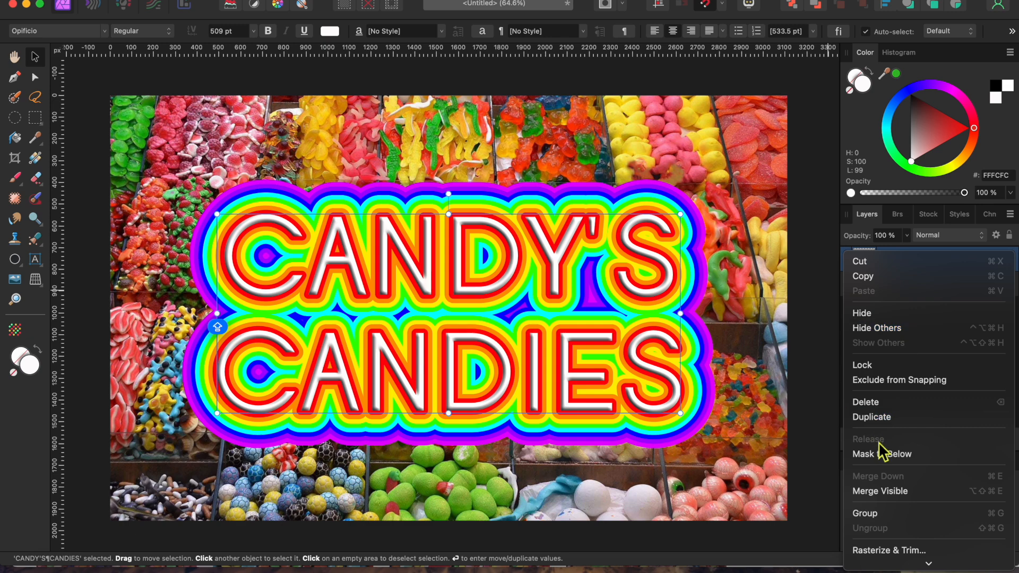
scroll(887, 508, "down", 1)
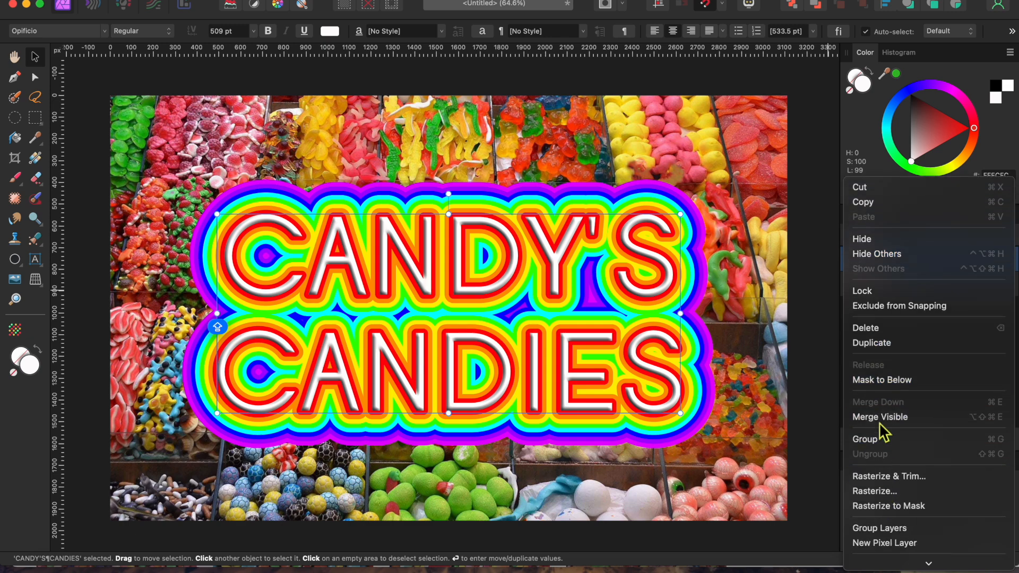
left_click(871, 343)
left_click_drag(909, 282, 908, 333)
left_click(1004, 309)
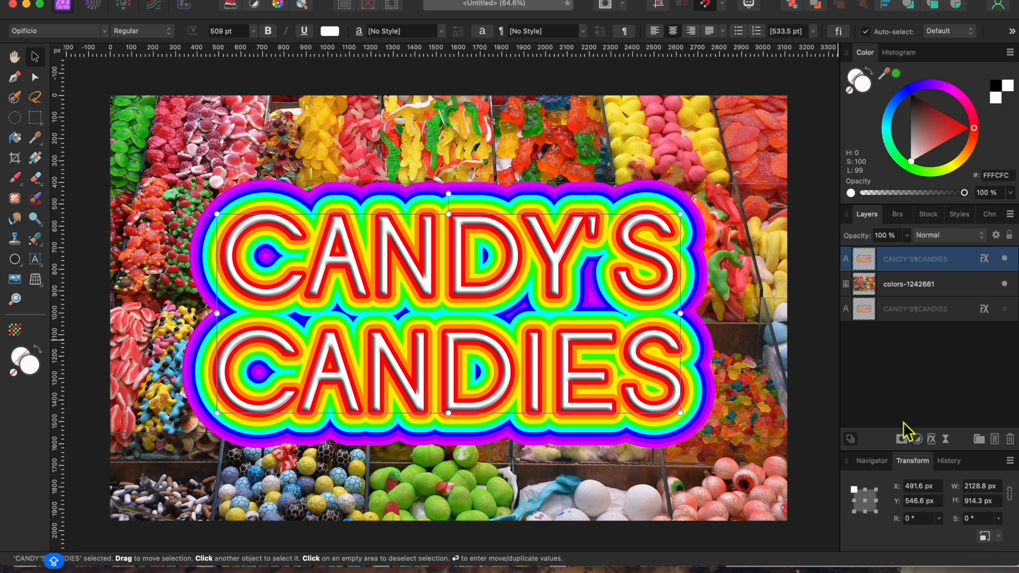
Rasterize the top text layer while preserving its layer FX.
right_click(891, 260)
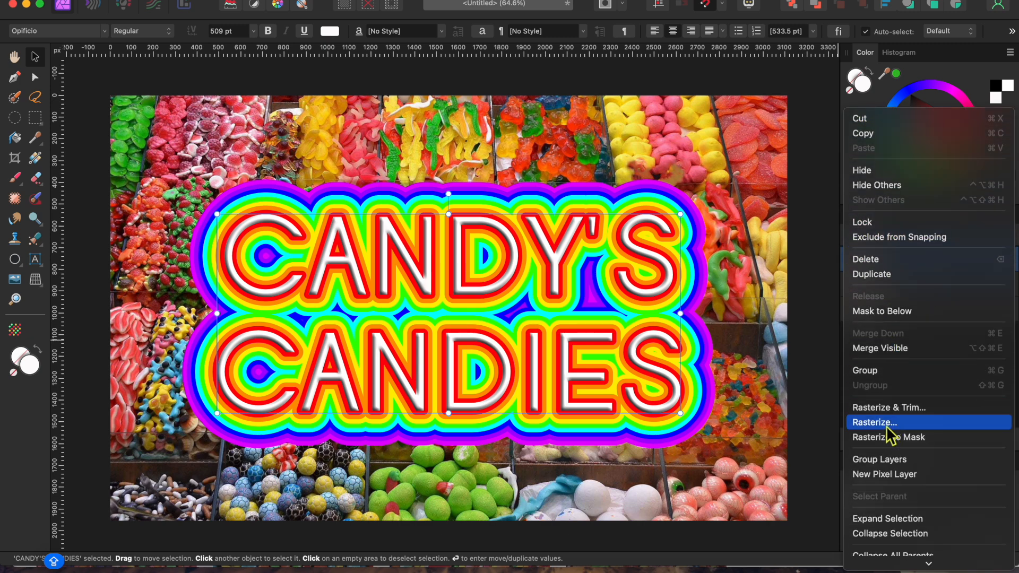
left_click(886, 423)
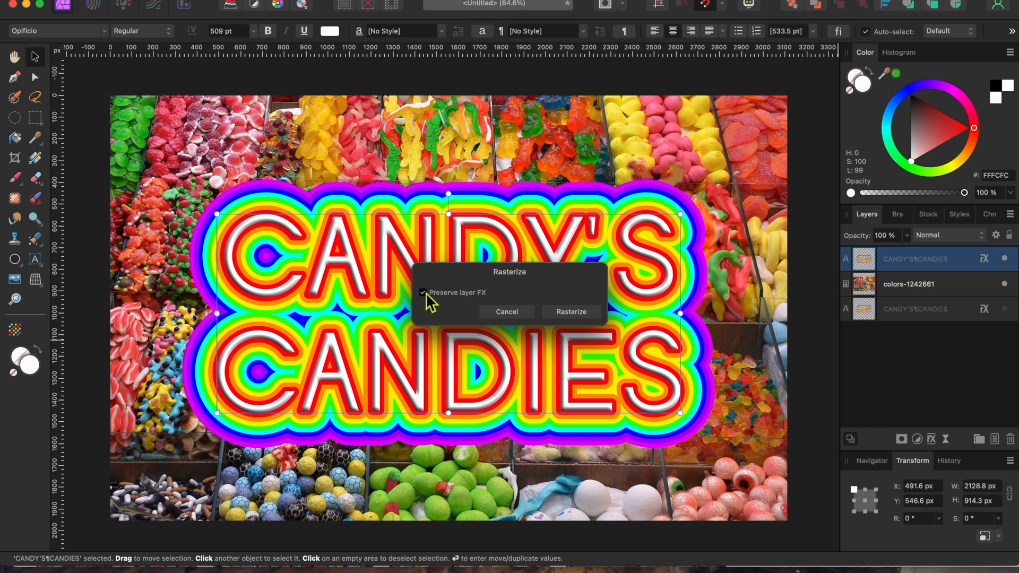
left_click(571, 312)
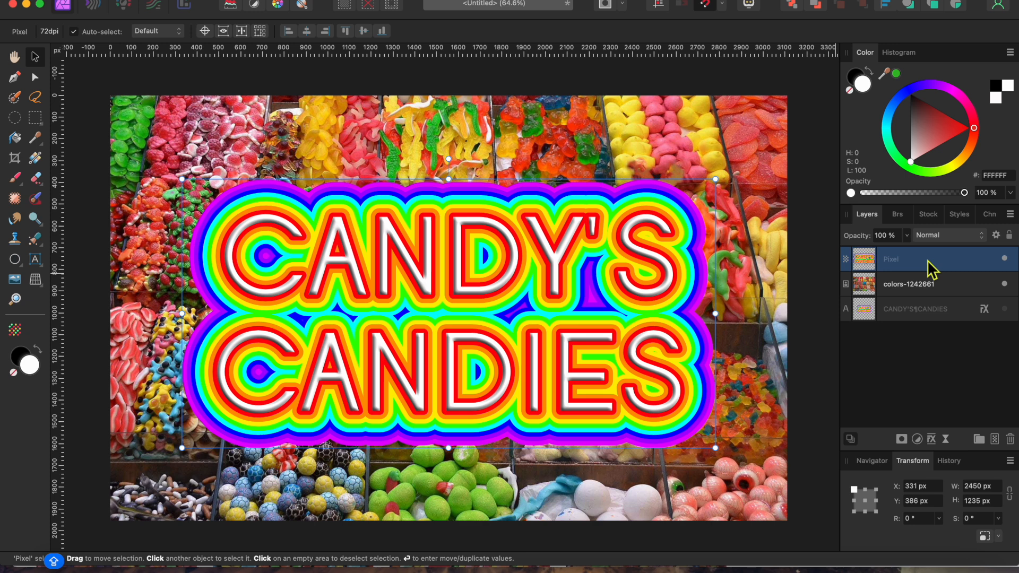
Add a 3D effect with a 47.5 px radius to the rasterized pixel layer and close the layer effects.
left_click(931, 439)
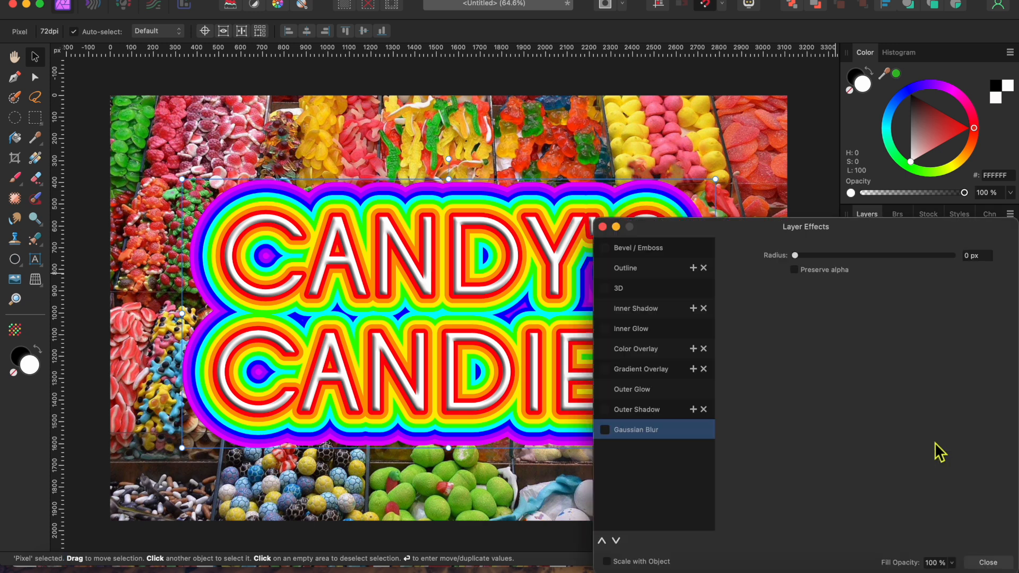
left_click(605, 289)
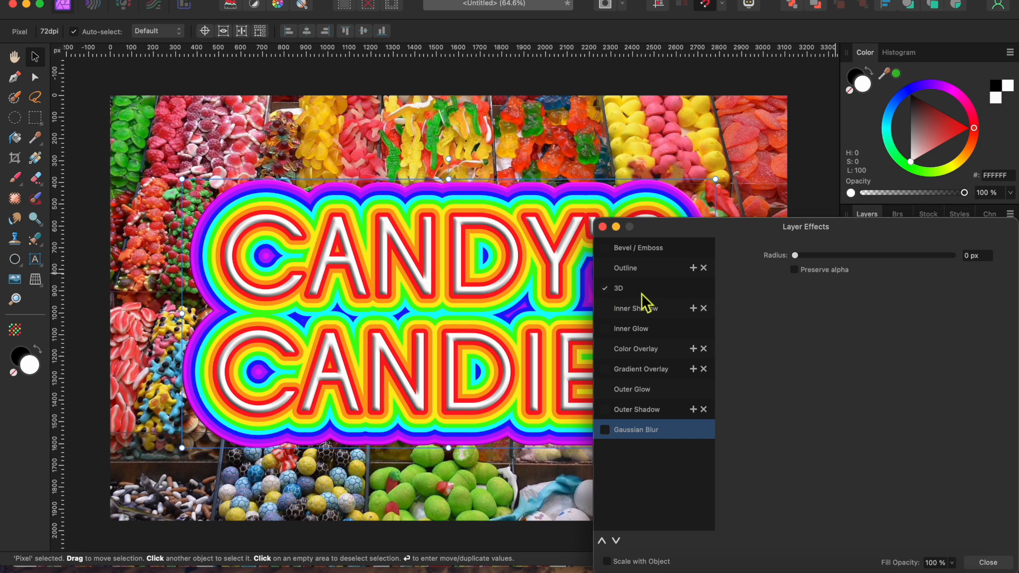
left_click(641, 291)
left_click_drag(849, 256, 937, 282)
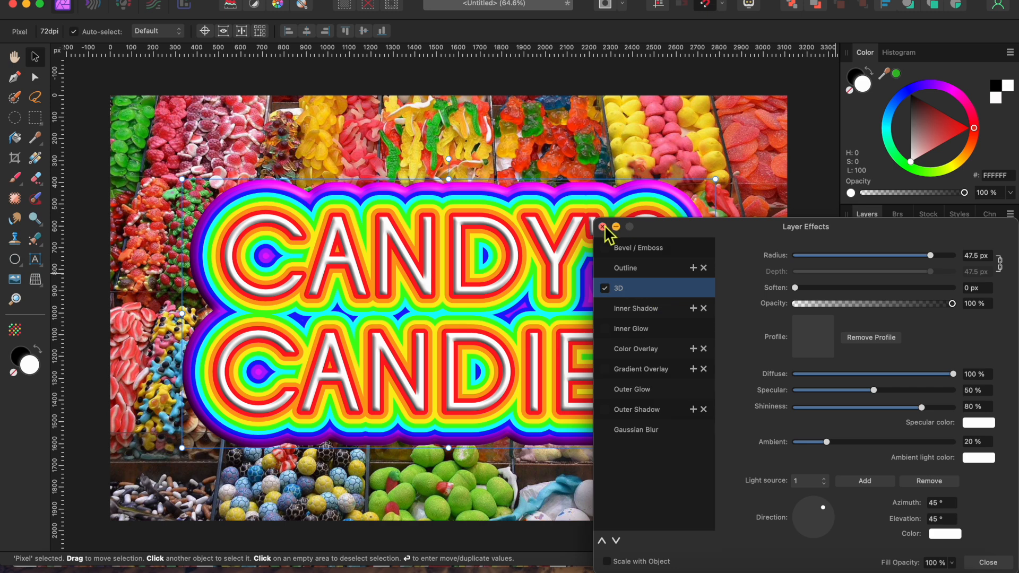
left_click(602, 227)
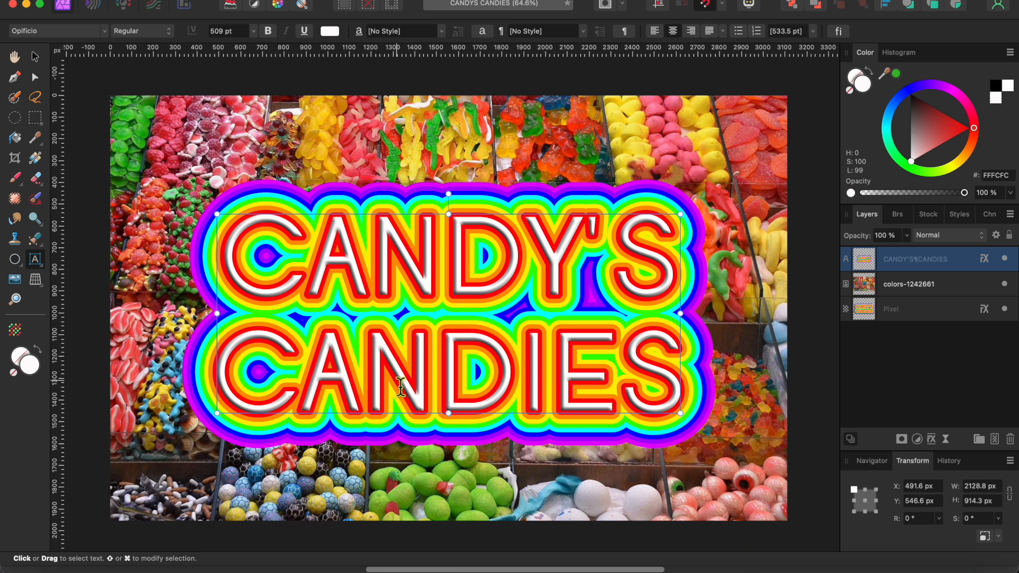
Edit the title text to read CINDY'S CANDLES by replacing the A with I and the I with L.
key("BackSpace")
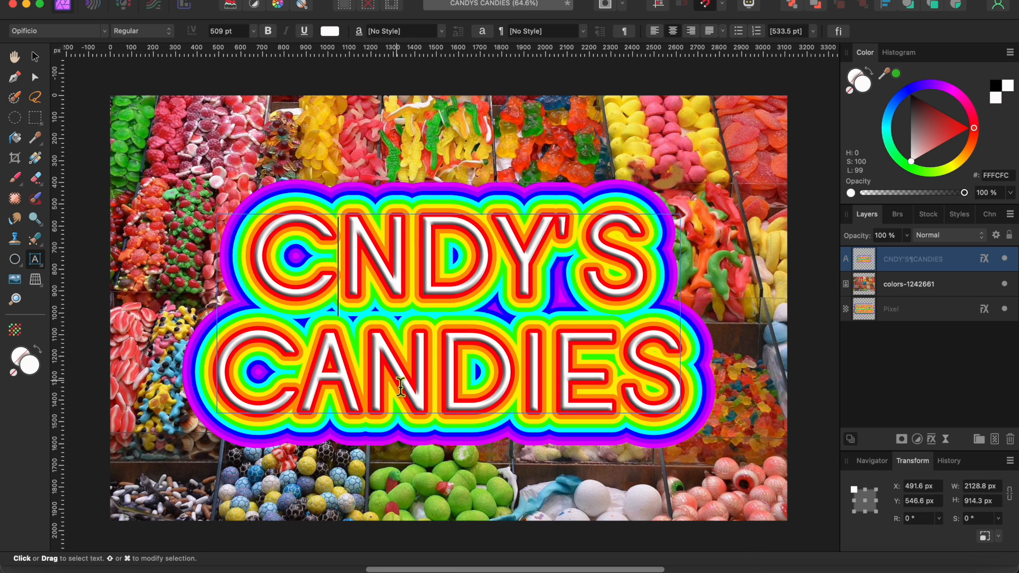
type("I")
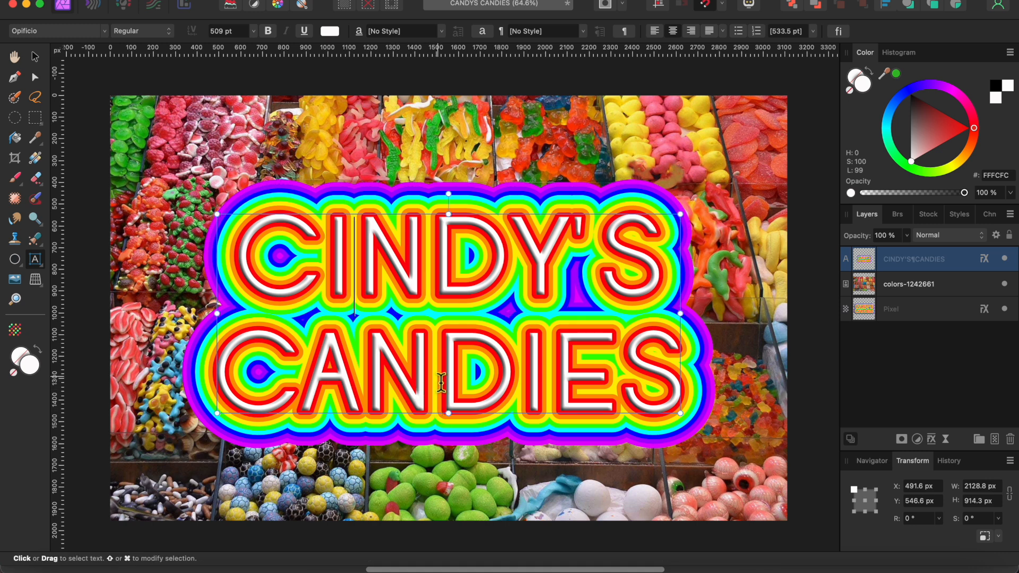
left_click(523, 378)
left_click_drag(522, 377, 543, 380)
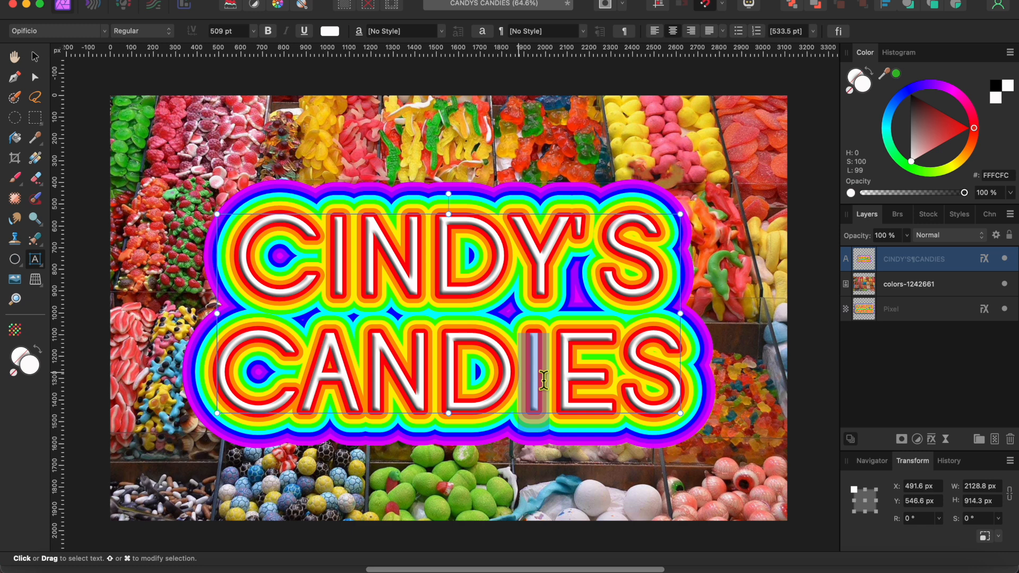
type("L")
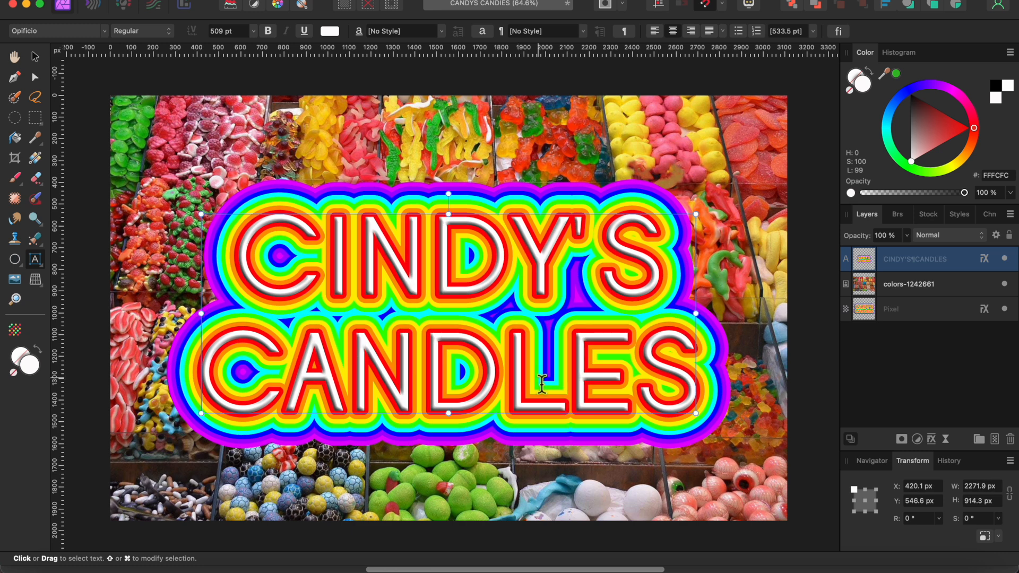